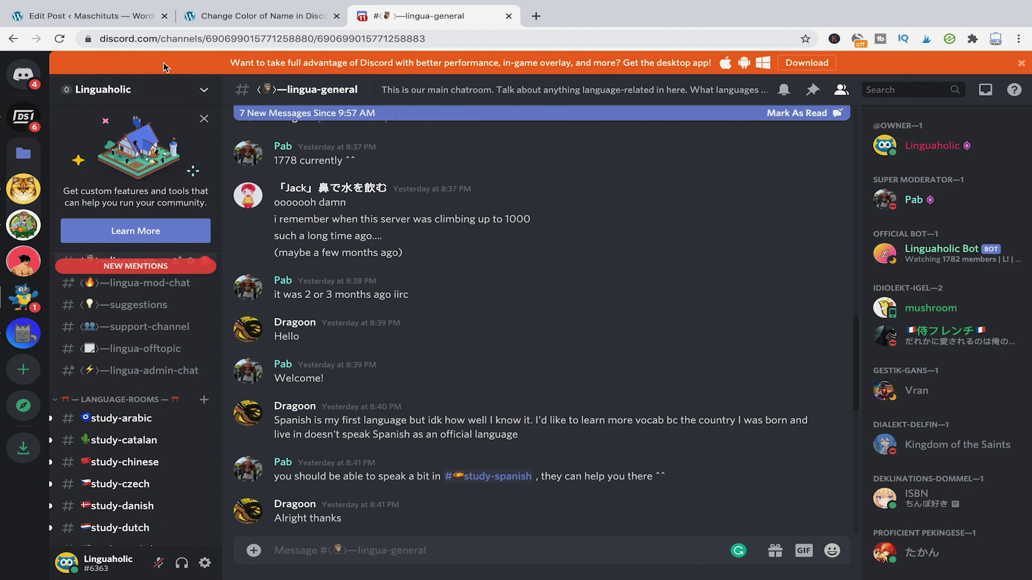
Step: Open the roles page in the Linguaholic server's settings
left_click(111, 97)
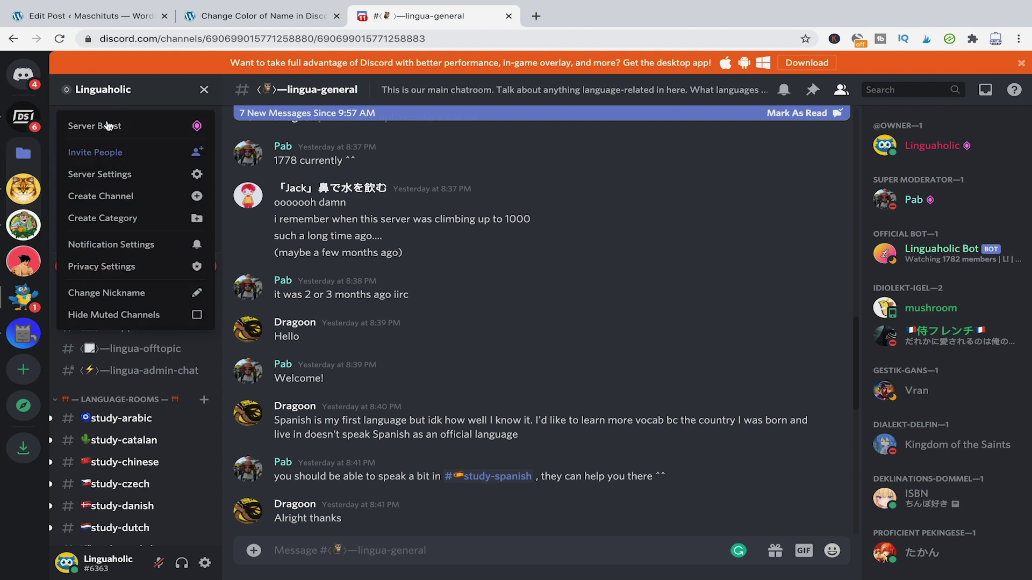
left_click(109, 173)
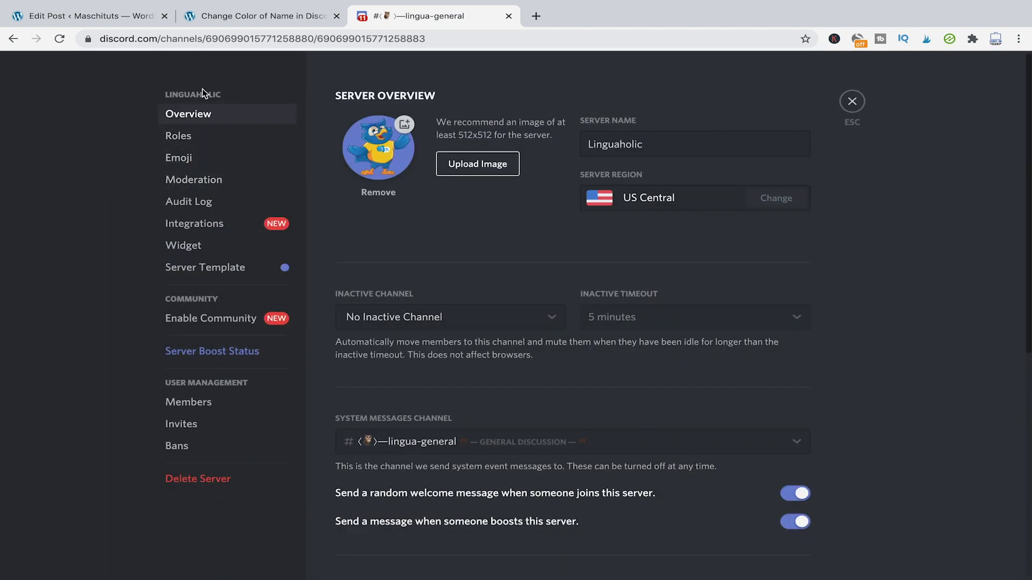
left_click(192, 139)
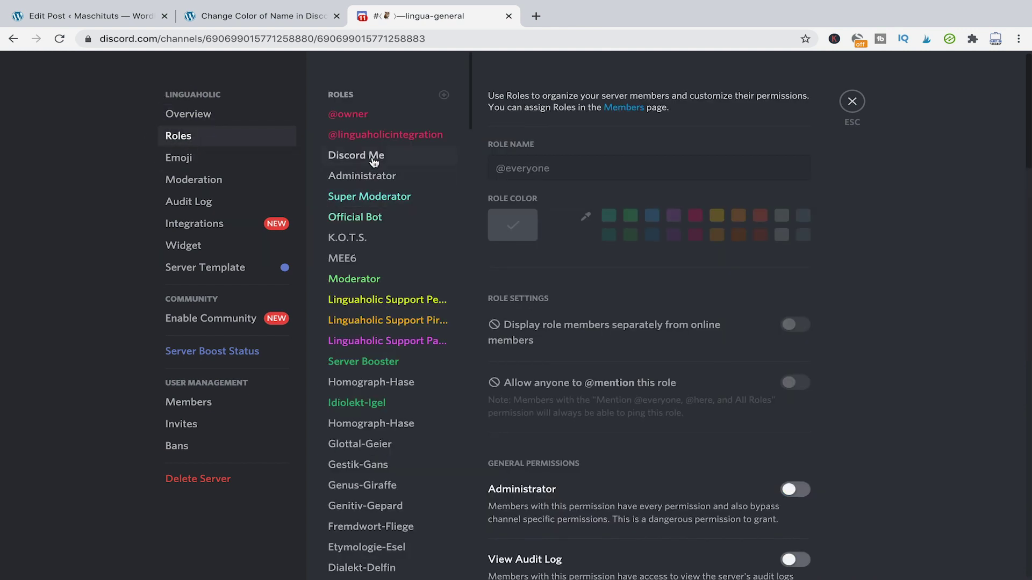
Step: Look through the server's role list, from the administrative roles down to the language roles and back
scroll(387, 135, "down", 2)
scroll(369, 173, "up", 2)
scroll(371, 183, "down", 2)
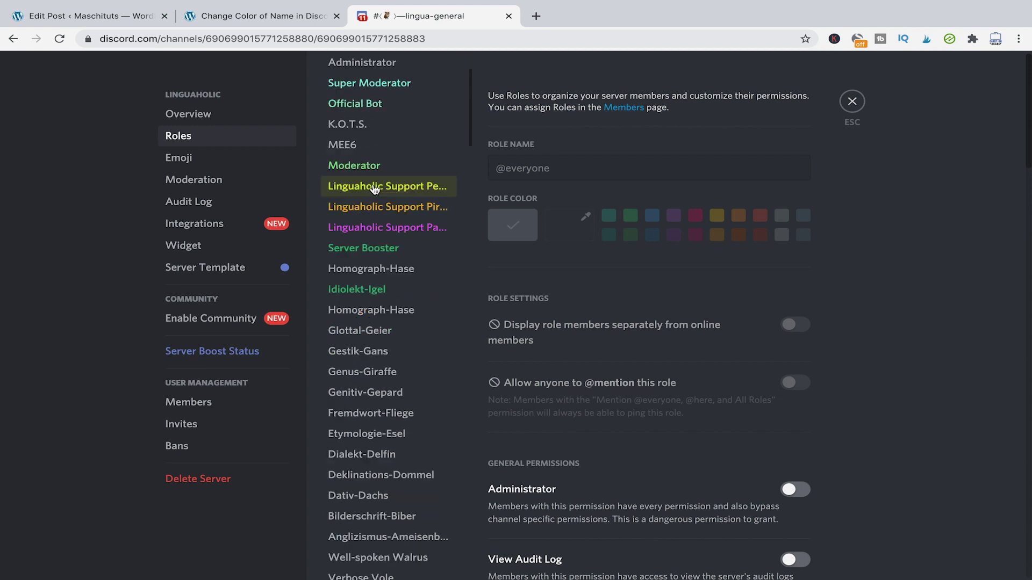
scroll(375, 189, "down", 20)
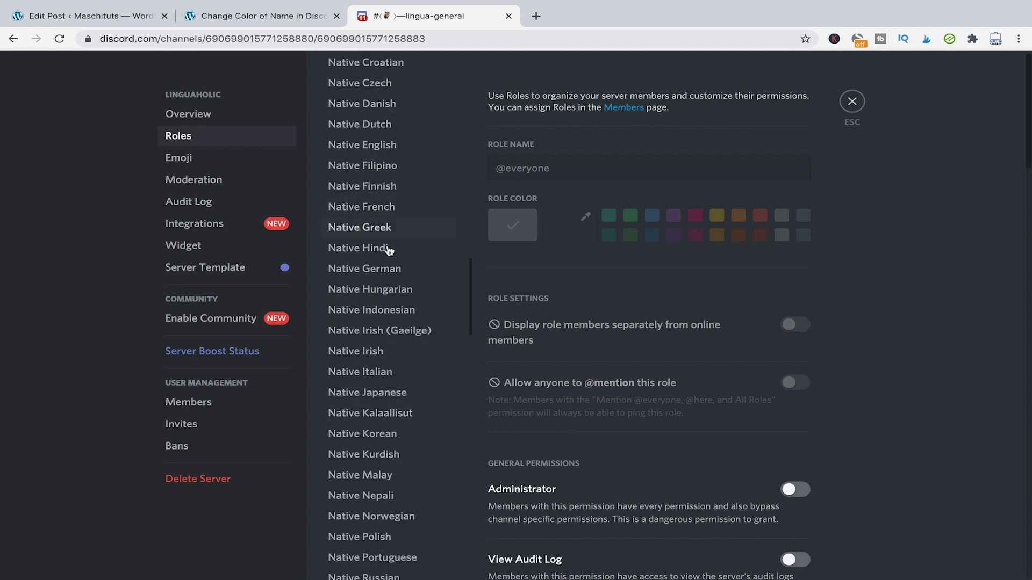
scroll(388, 250, "down", 15)
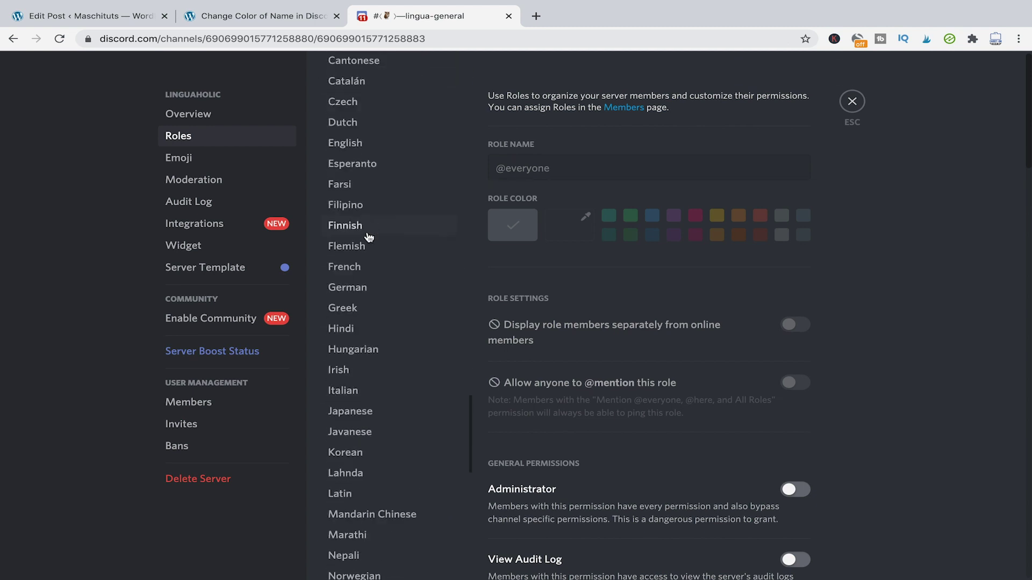
scroll(368, 237, "up", 20)
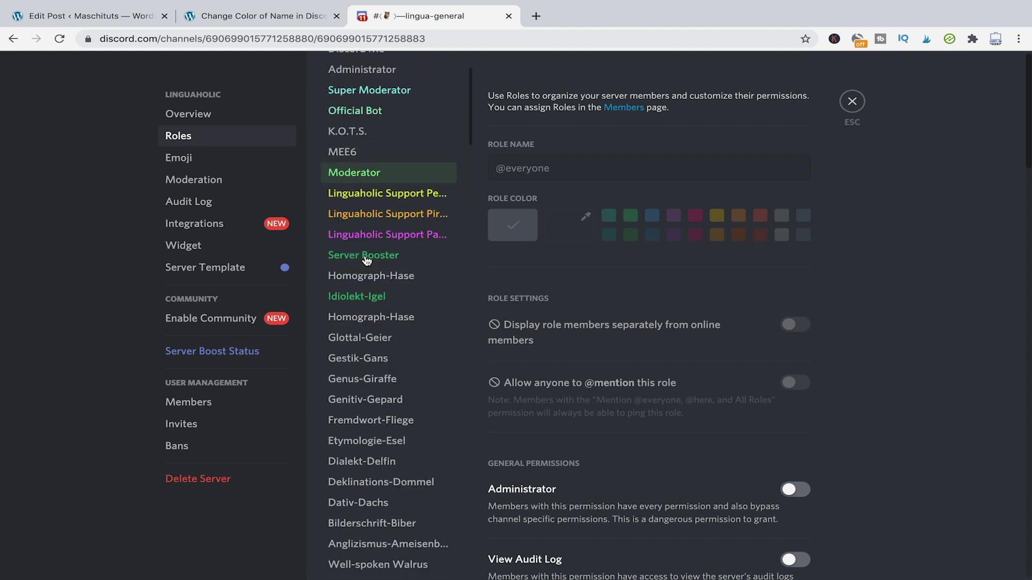
scroll(366, 260, "down", 1)
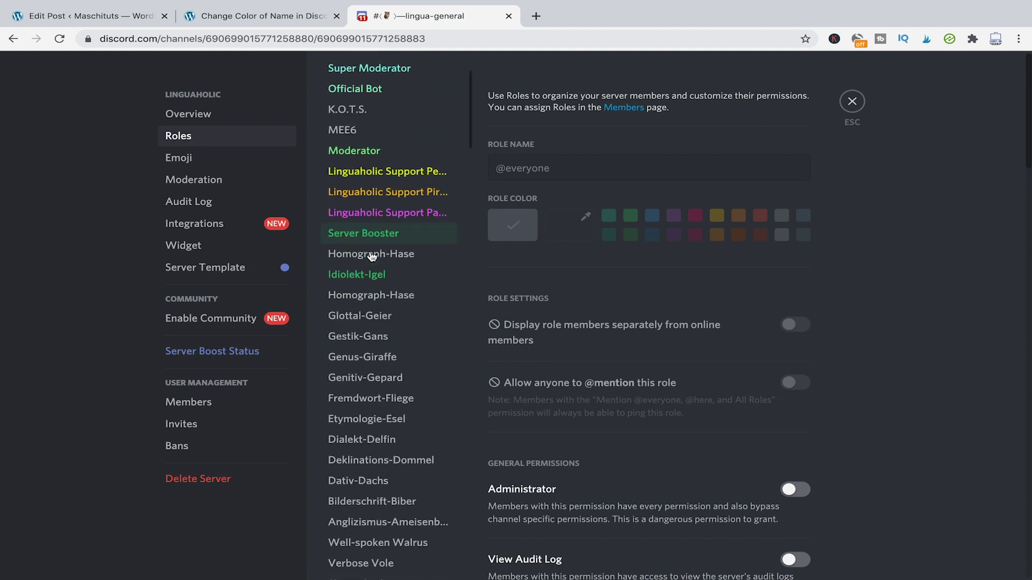
Step: Inspect the Glottal-Geier role's color options, including the custom color picker, without choosing a color
left_click(378, 323)
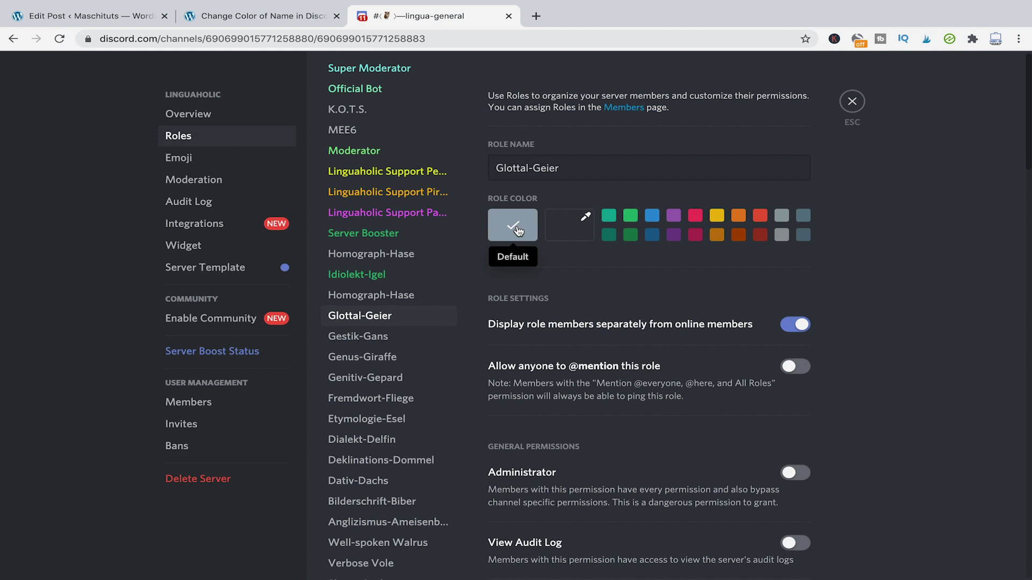
left_click(569, 227)
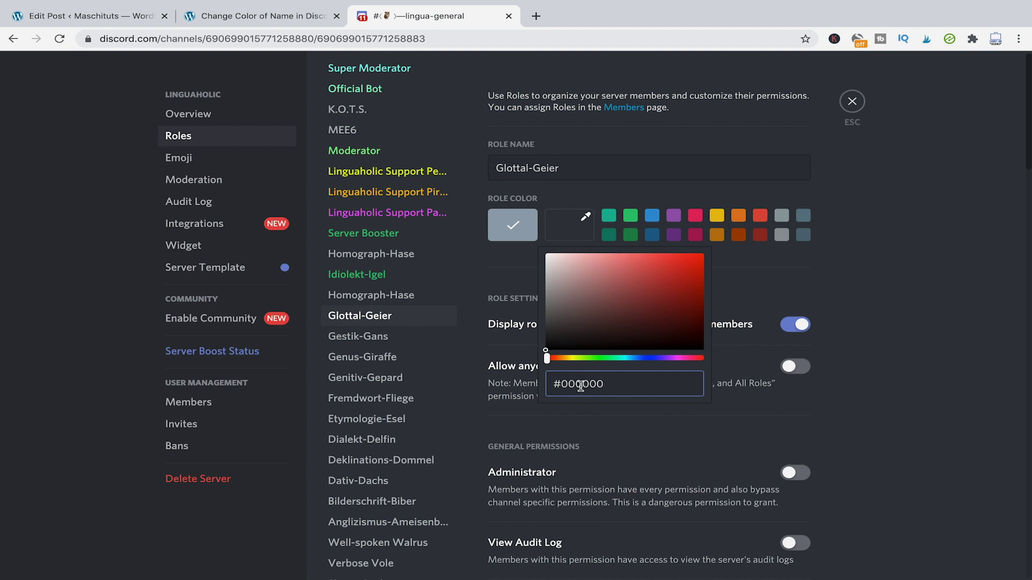
left_click(913, 366)
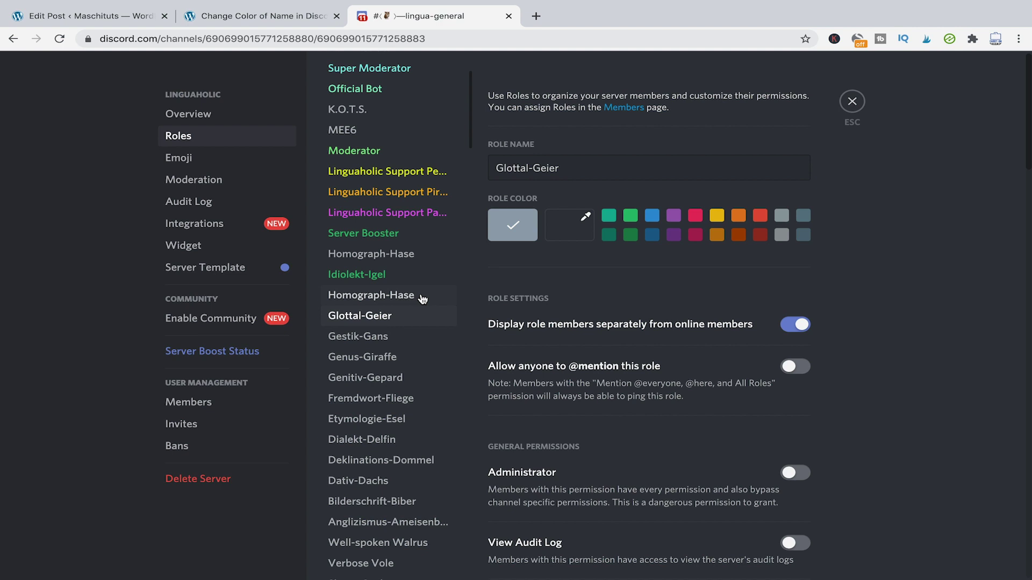
Step: Compare the colored roles high in the list with the uncolored Homograph-Hase, Glottal-Geier and Gestik-Gans roles
scroll(422, 299, "up", 3)
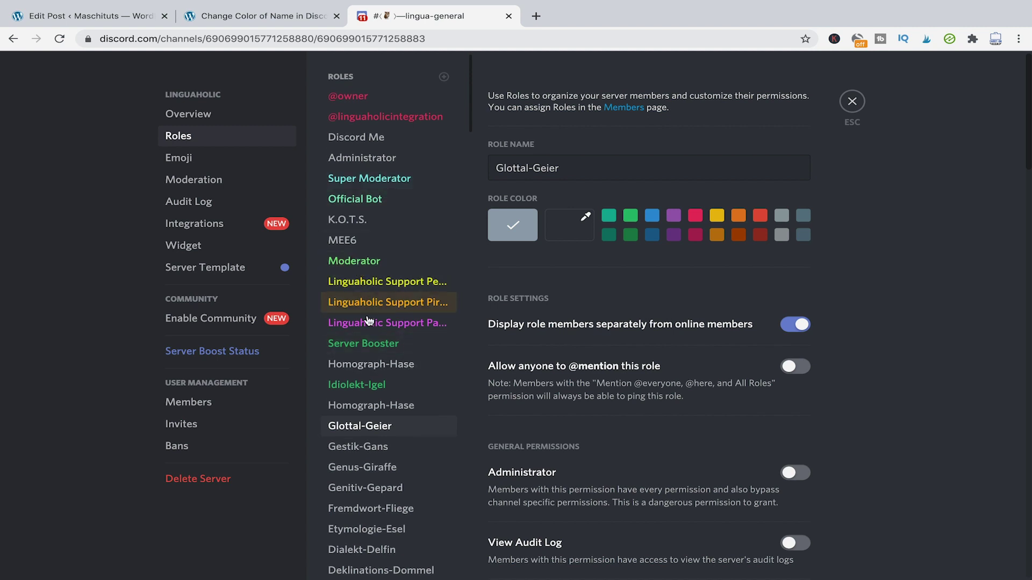
scroll(375, 318, "down", 1)
scroll(376, 318, "down", 1)
scroll(376, 317, "up", 2)
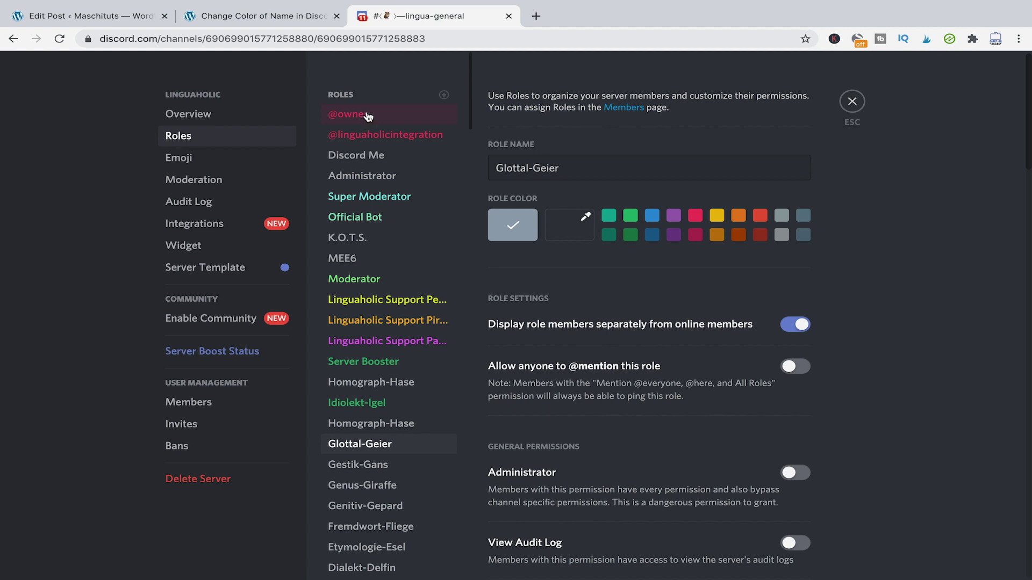
scroll(376, 277, "down", 3)
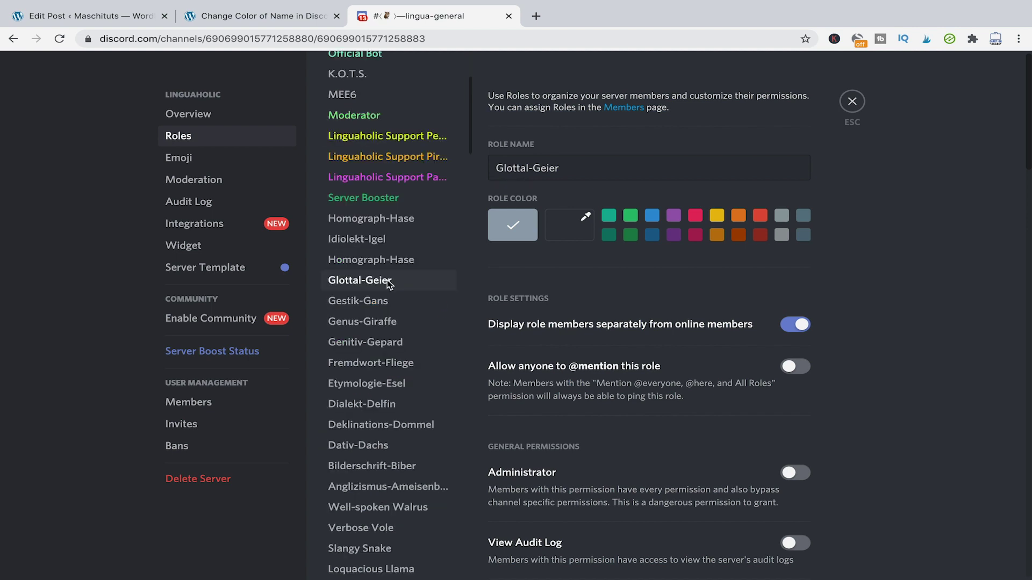
left_click(379, 301)
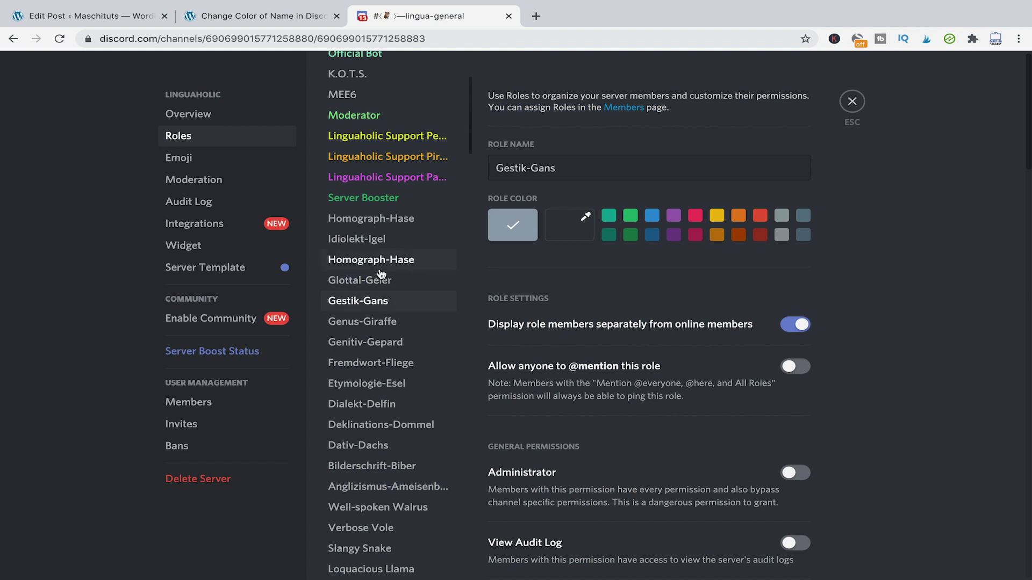
left_click(371, 260)
left_click(371, 280)
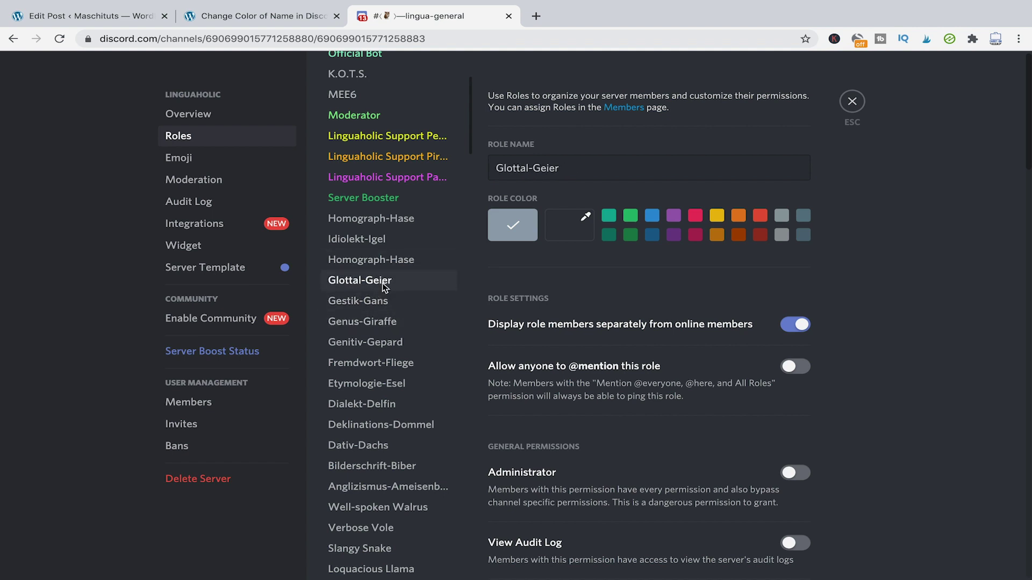
left_click(376, 300)
Step: Set the Glottal-Geier role's color to light green and the Gestik-Gans role's color to light purple
left_click(376, 279)
left_click(626, 221)
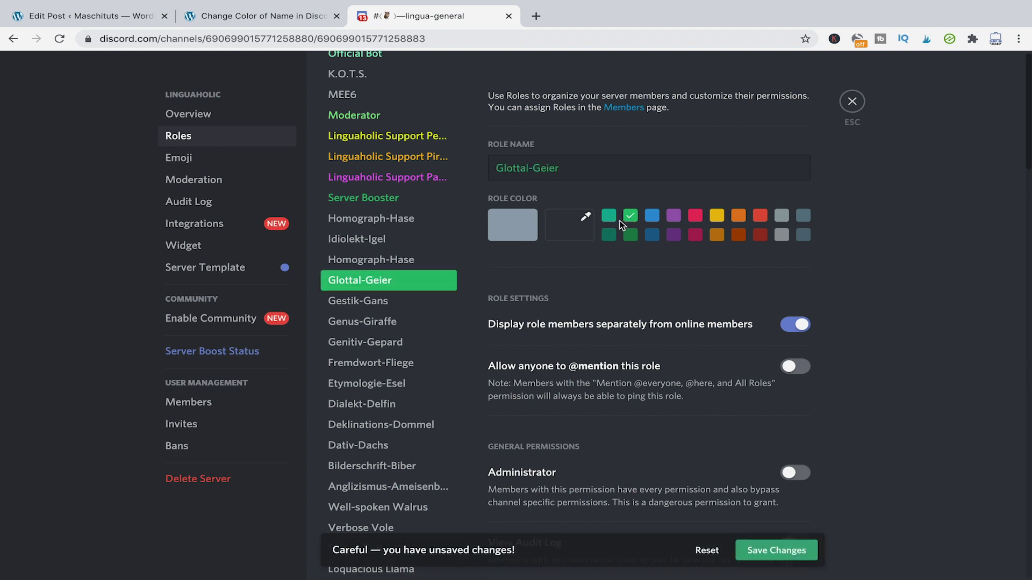
left_click(369, 301)
left_click(673, 216)
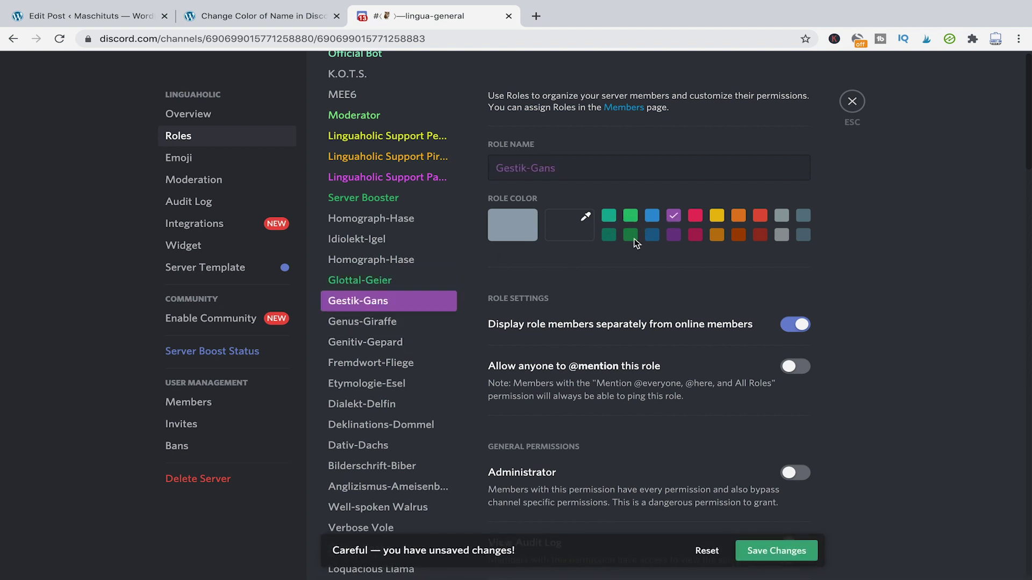
Step: Set the Genus-Giraffe role's color to bright pink-red and save the role changes
left_click(411, 322)
left_click(695, 215)
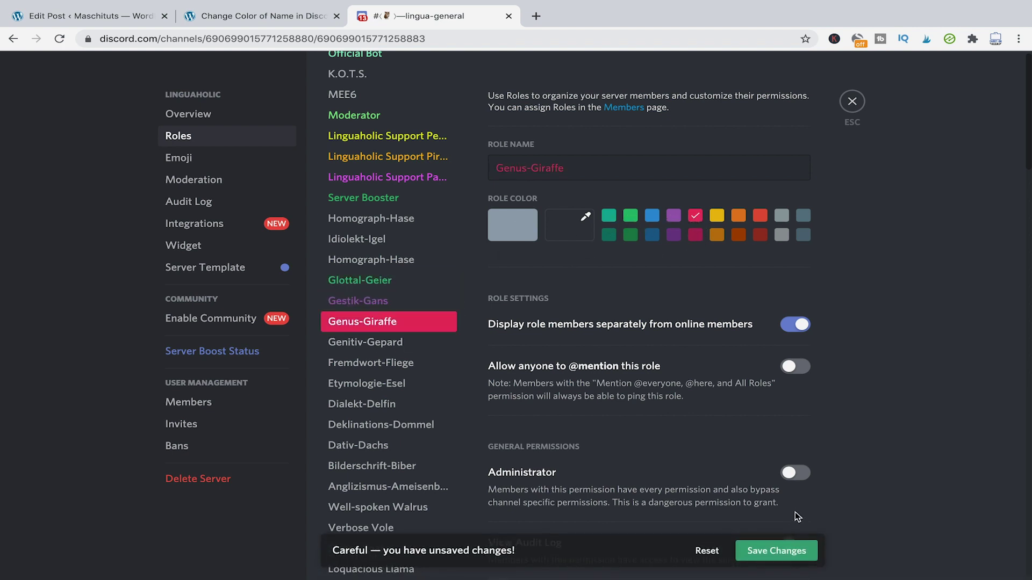
left_click(782, 552)
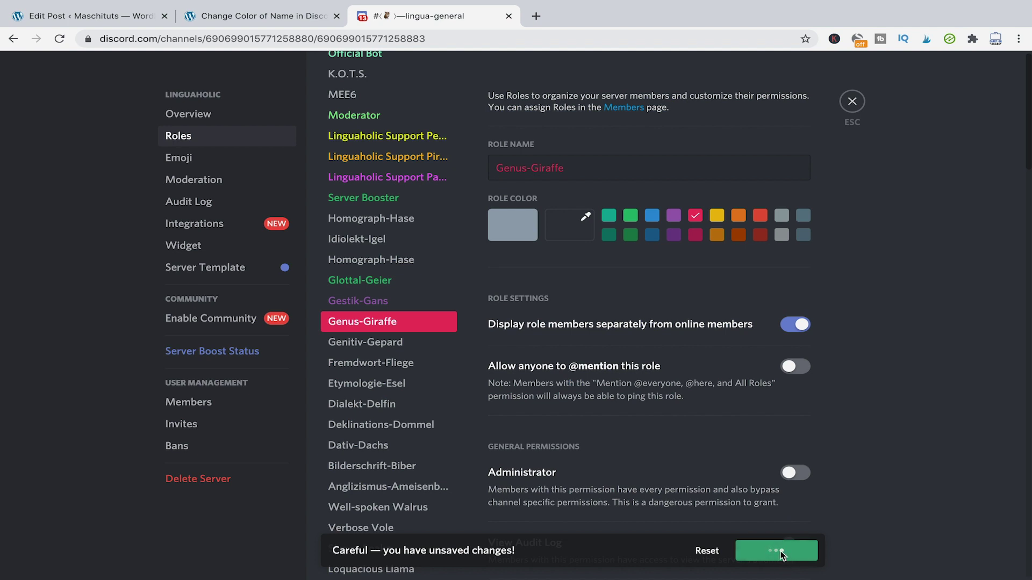
Step: Review the colors of the Glottal-Geier, Gestik-Gans and Genus-Giraffe roles and compare them with the uncolored Genitiv-Gepard role
left_click(378, 284)
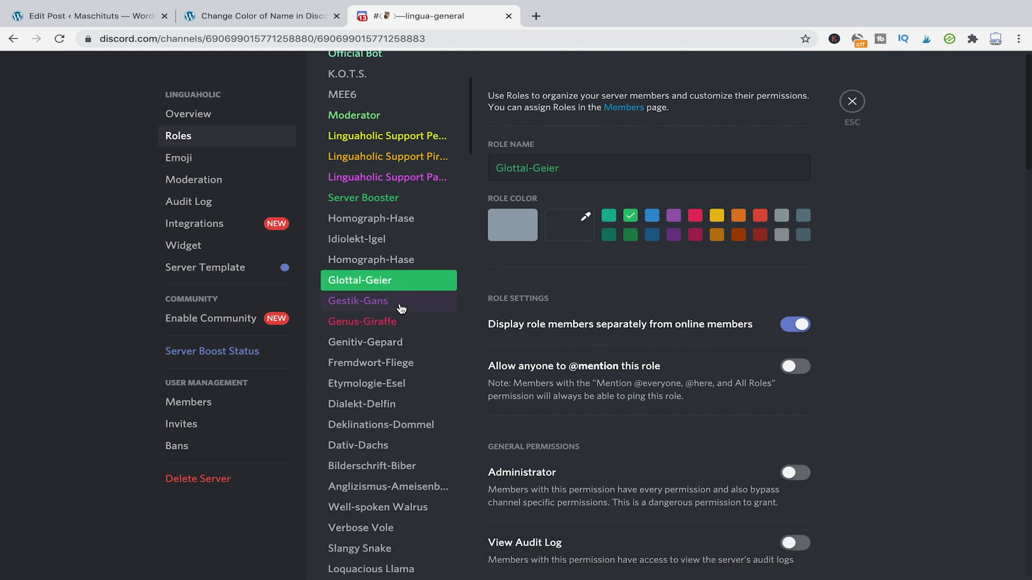
left_click(401, 308)
left_click(400, 325)
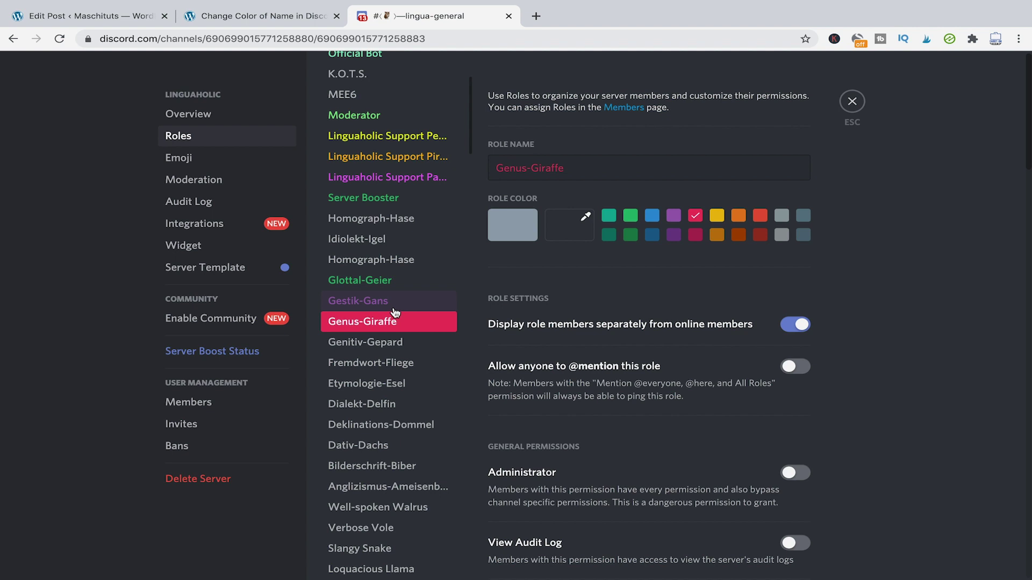
left_click(386, 284)
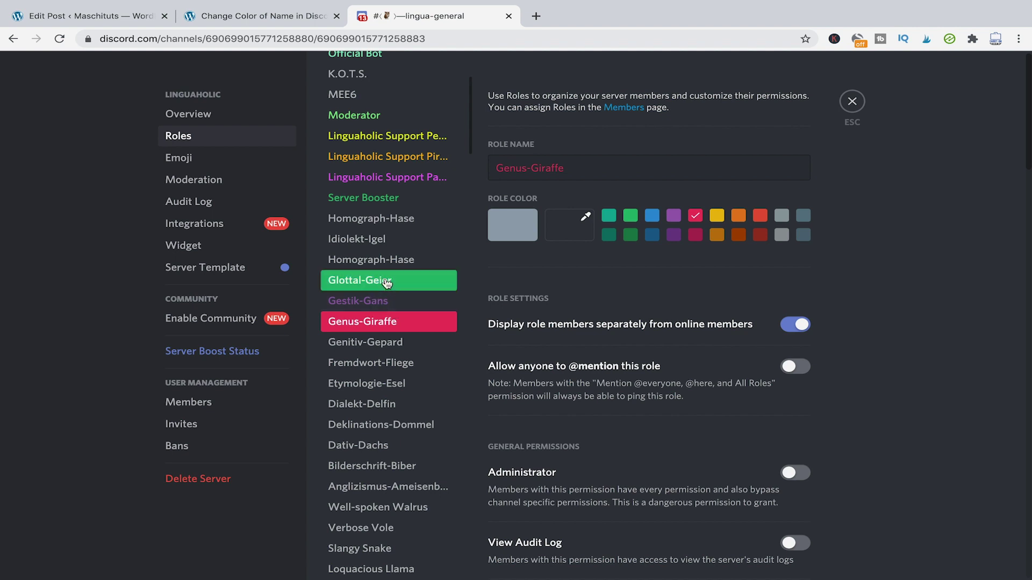
left_click(389, 264)
left_click(386, 286)
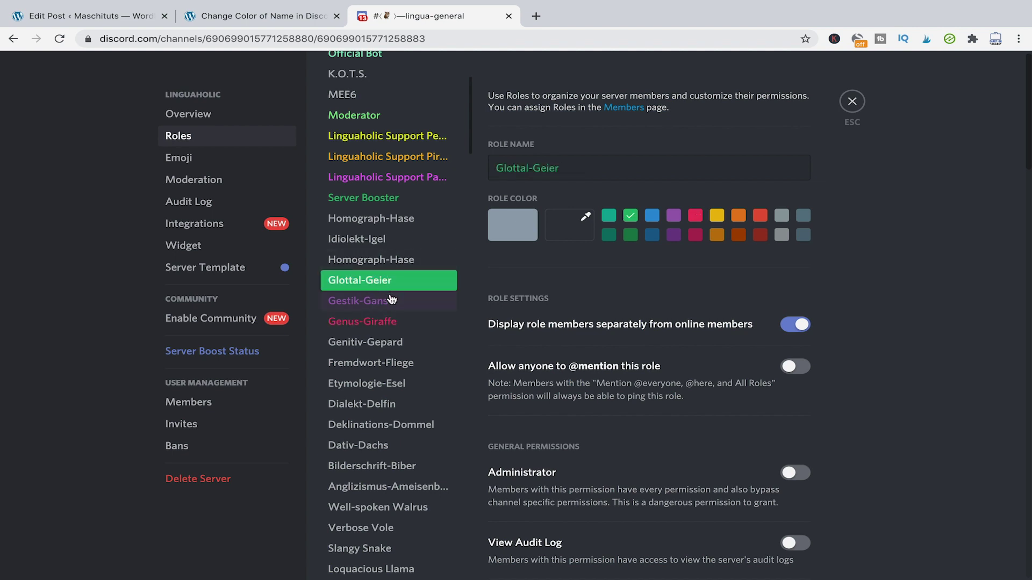
left_click(390, 342)
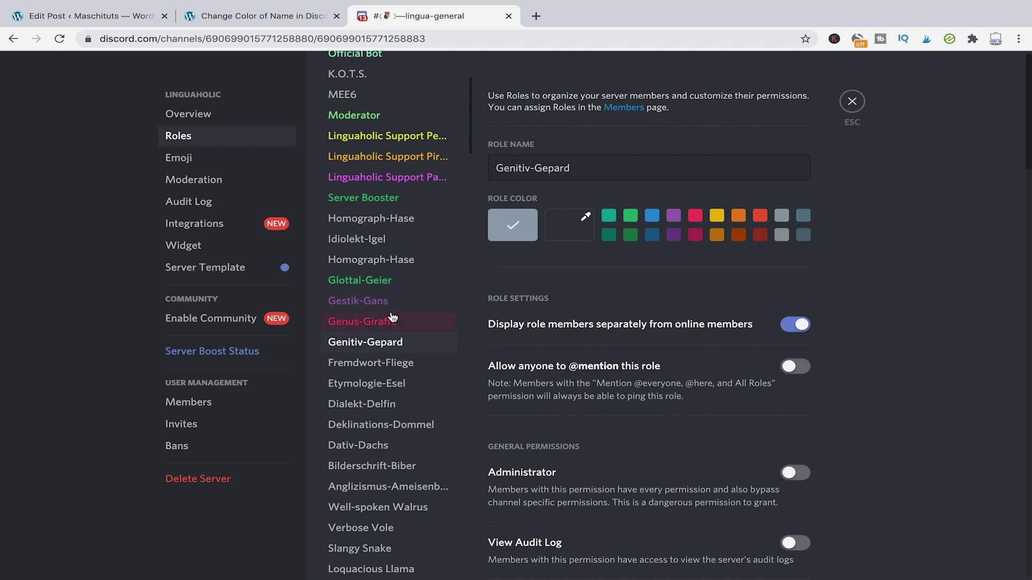